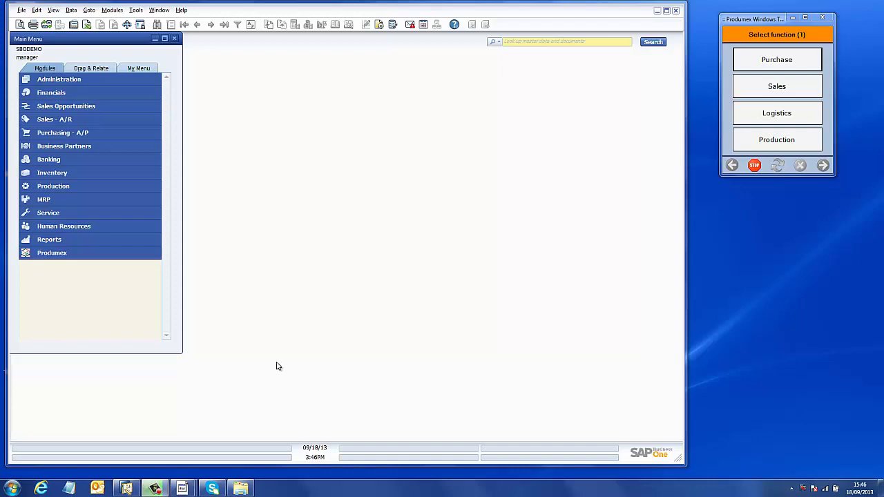
# - Load sales order 154, create its pick list proposal, and select the order line
pyautogui.click(72, 120)
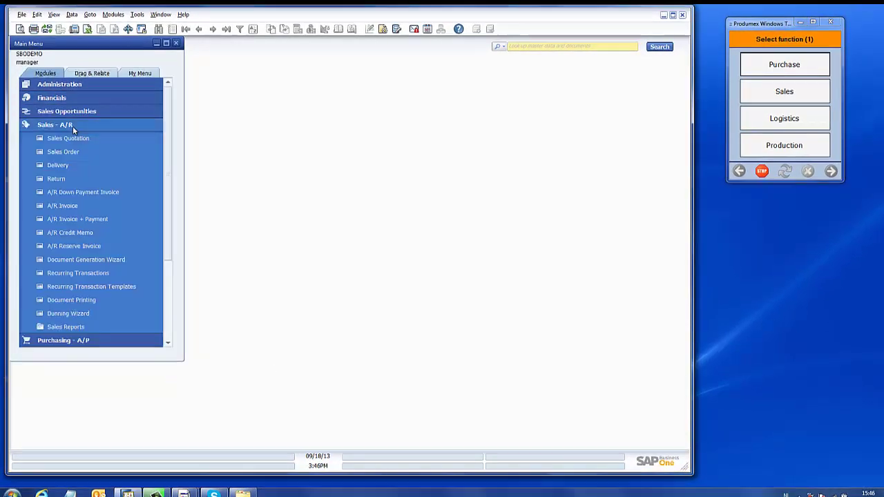
pyautogui.click(66, 152)
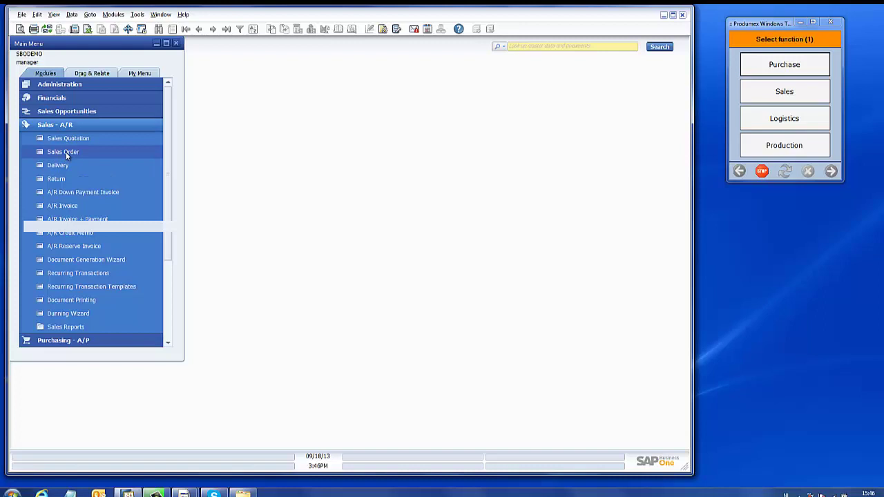
pyautogui.click(226, 29)
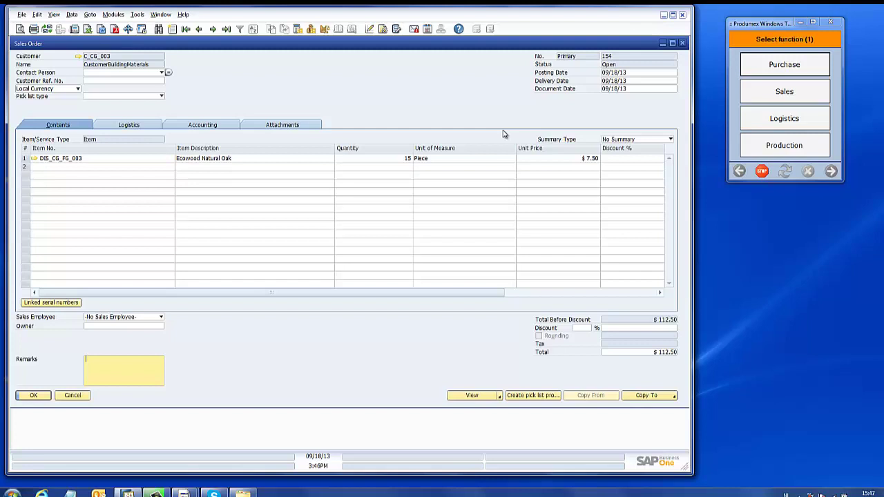
pyautogui.click(541, 397)
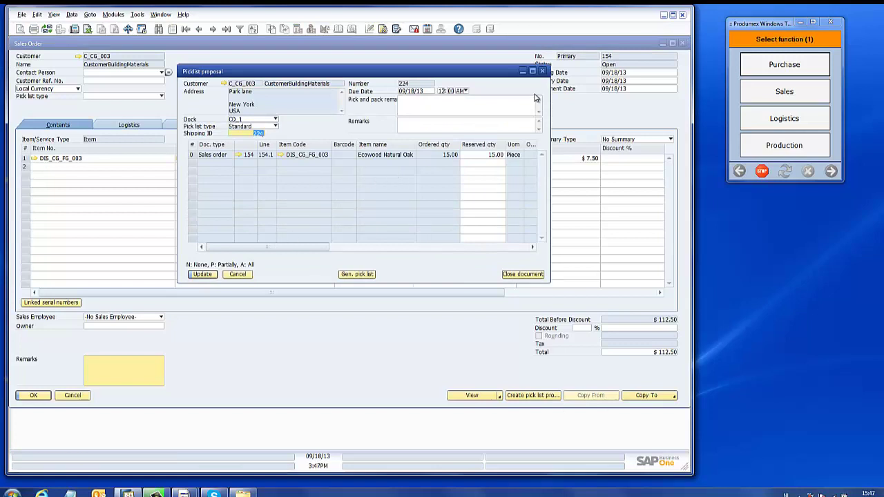
pyautogui.click(533, 72)
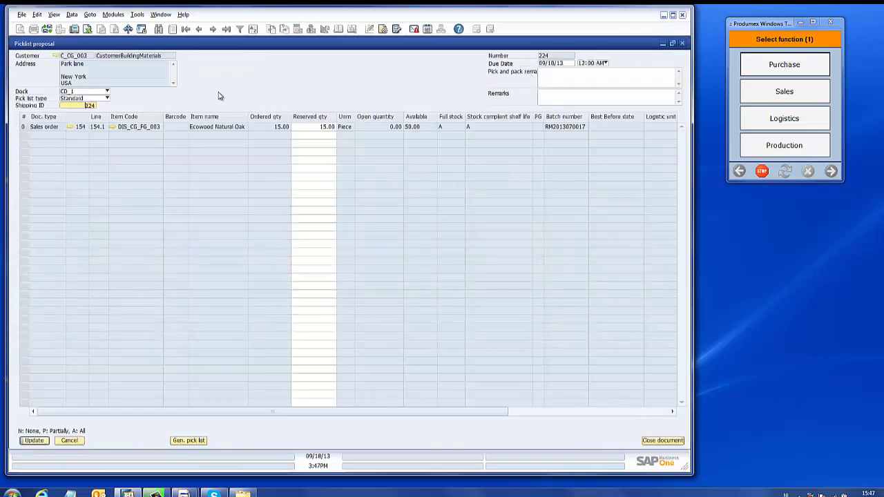
pyautogui.click(28, 129)
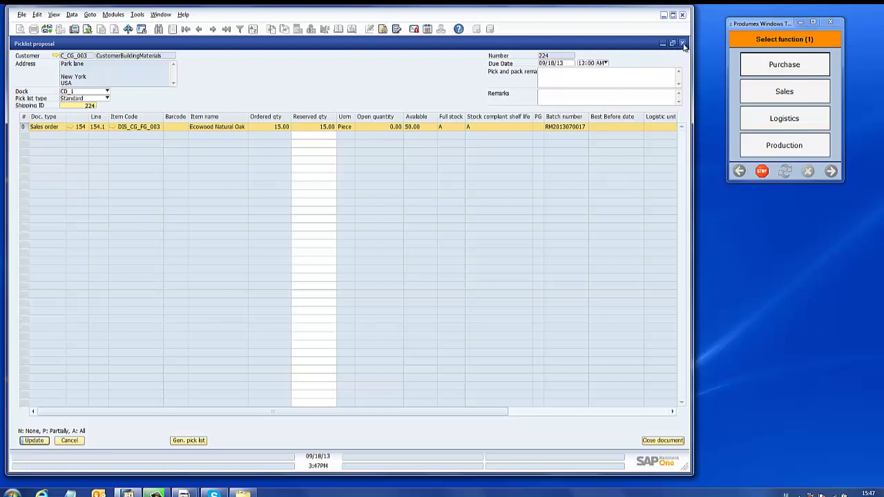
# - Generate pick list 173 from the proposal with storage location SD_1 and save it
pyautogui.click(199, 441)
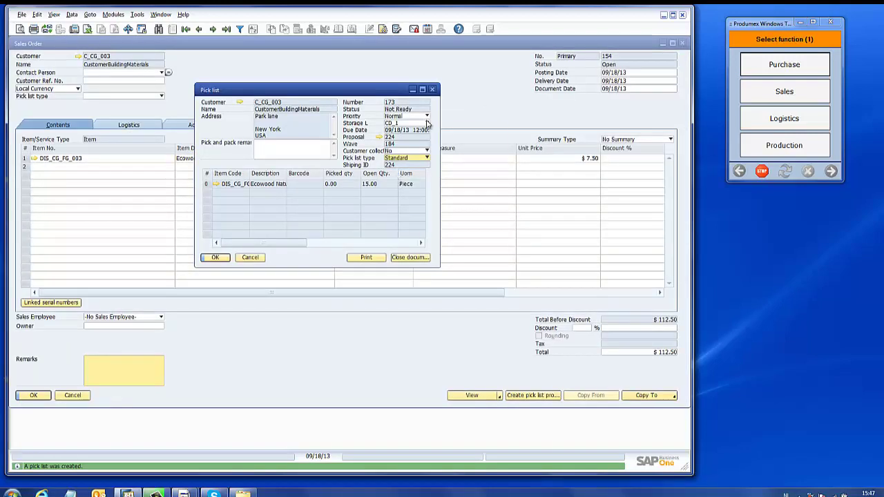
pyautogui.click(424, 122)
pyautogui.click(404, 151)
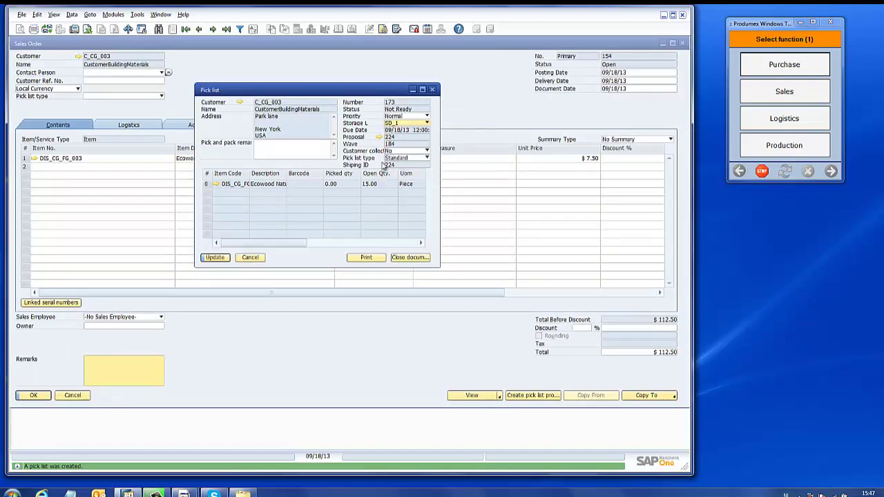
pyautogui.click(215, 257)
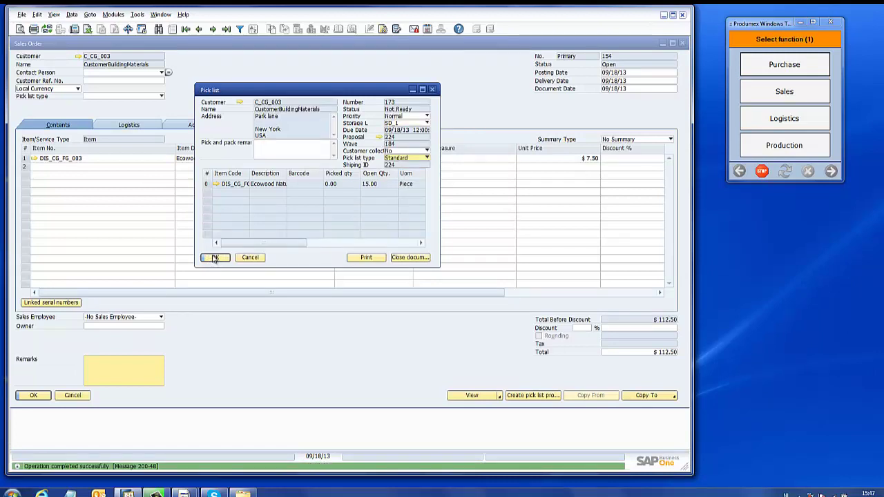
pyautogui.click(215, 258)
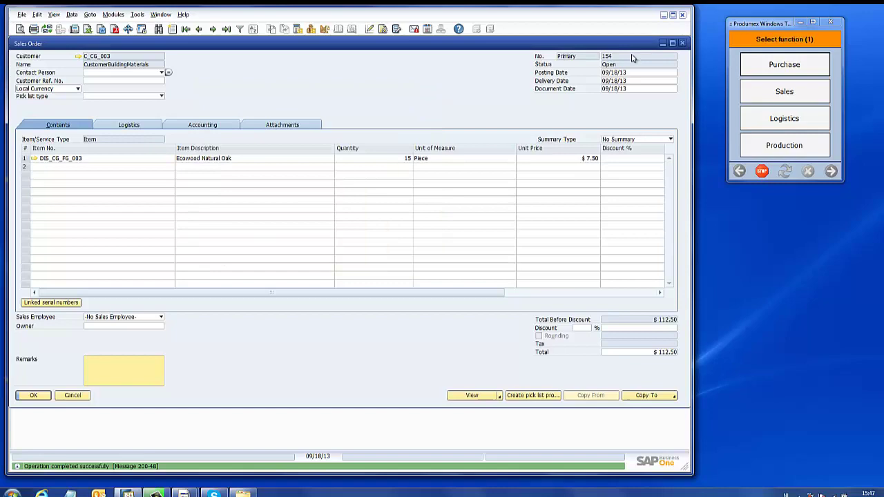
# - Close the sales order, then in the terminal choose Sales > Picking and open pick list 184
pyautogui.click(682, 43)
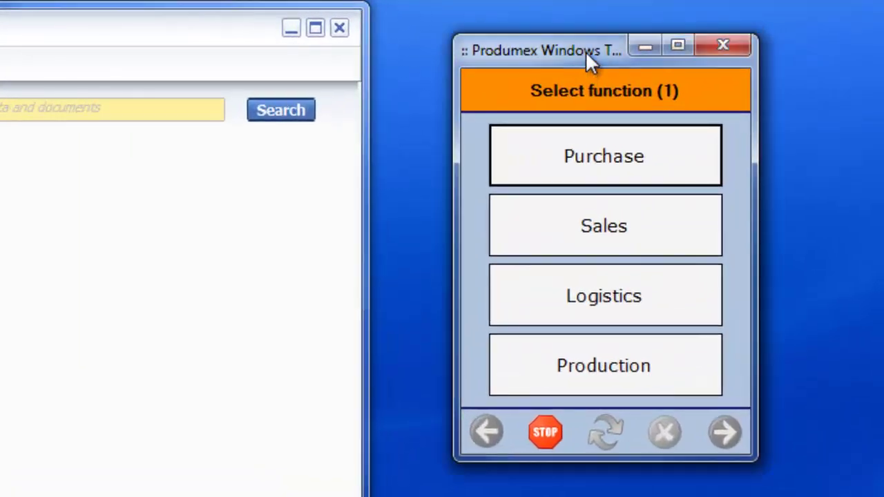
pyautogui.click(586, 51)
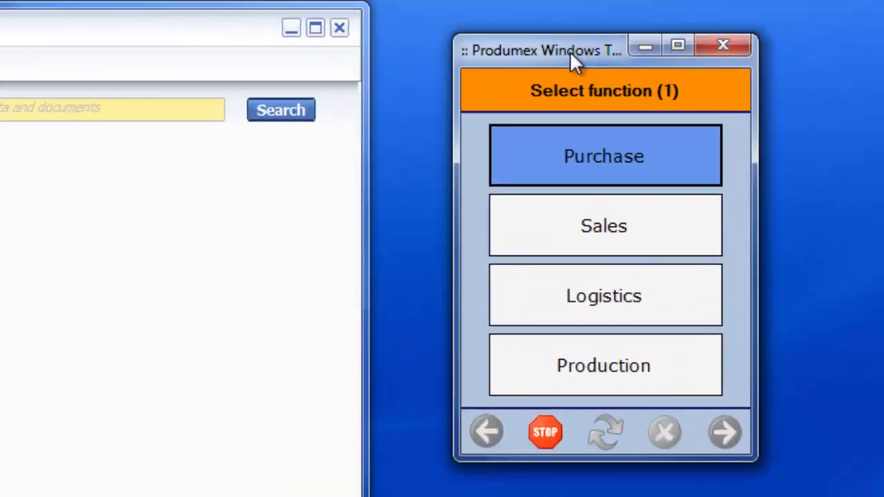
pyautogui.click(568, 217)
pyautogui.click(594, 162)
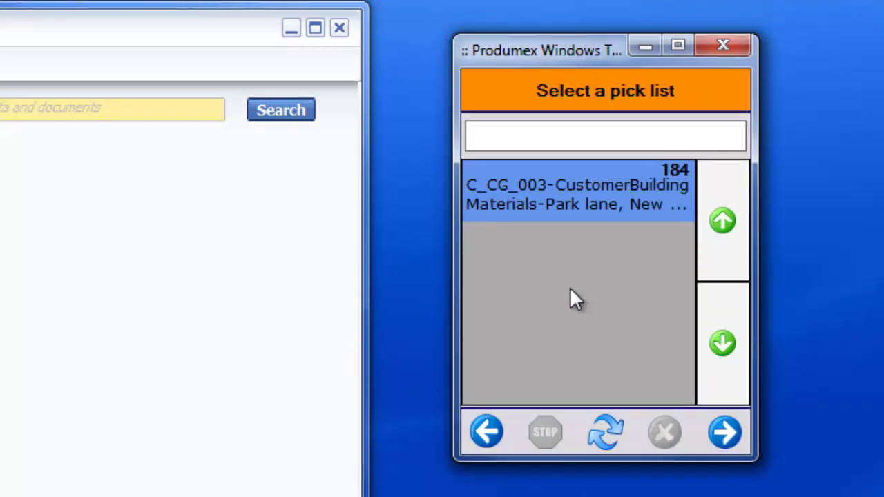
pyautogui.click(722, 434)
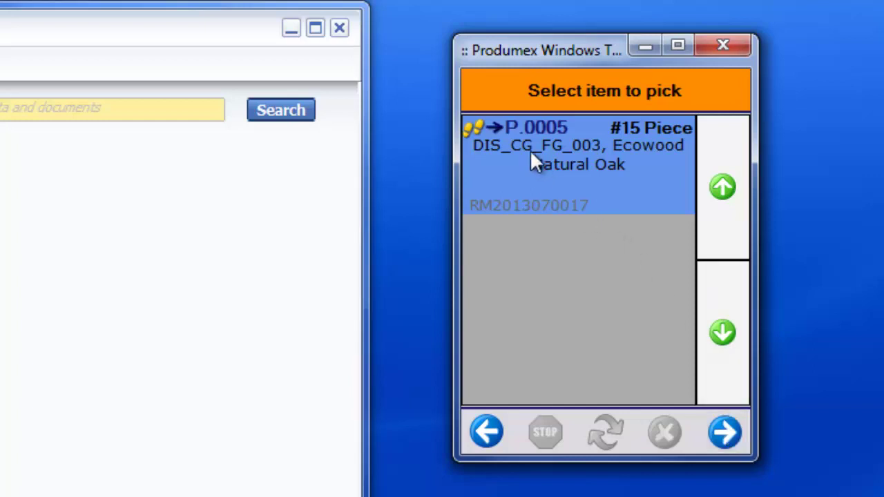
# - Continue to the Ecowood Natural Oak item and take Cart 1 (ML_1) as moveable location
pyautogui.click(723, 437)
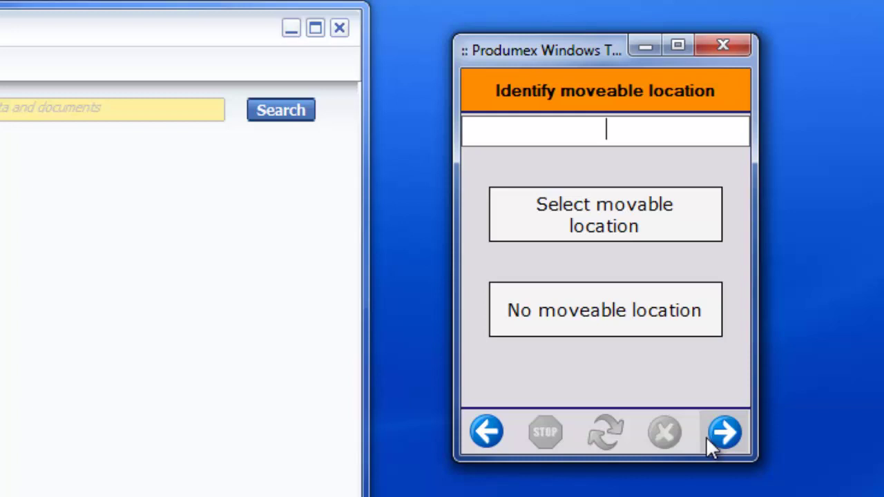
pyautogui.click(629, 216)
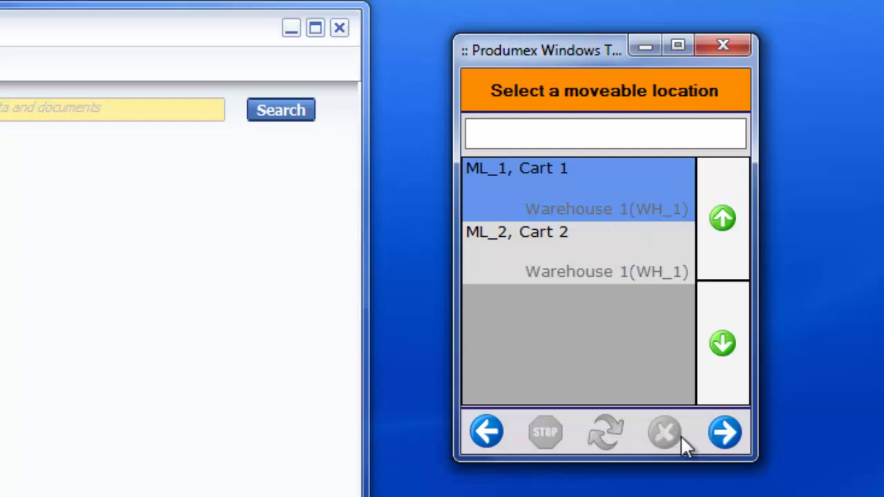
pyautogui.click(728, 424)
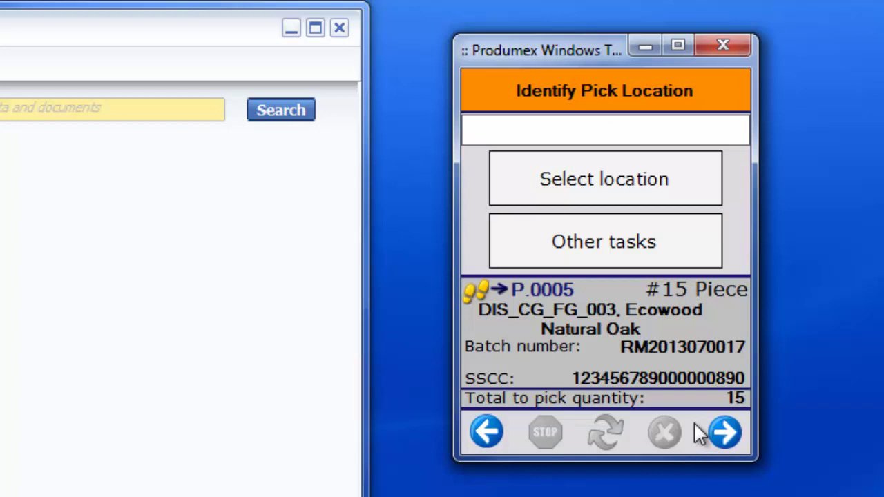
pyautogui.write('P.0005')
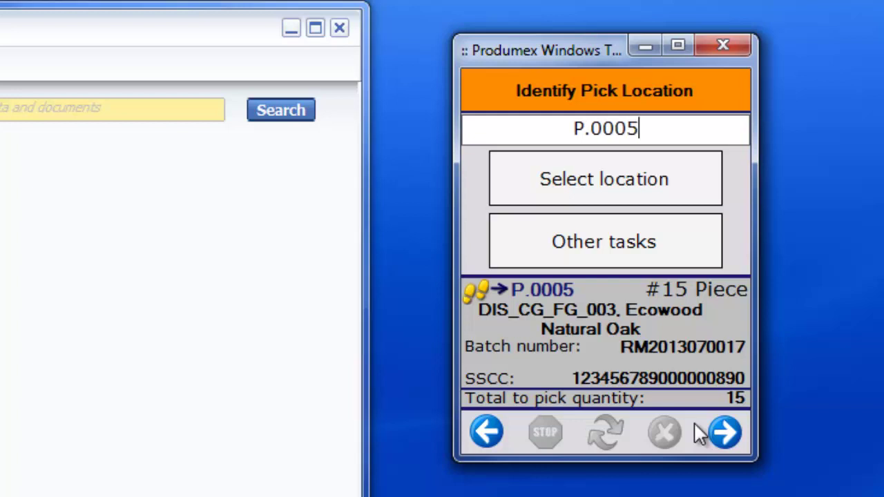
pyautogui.press('Return')
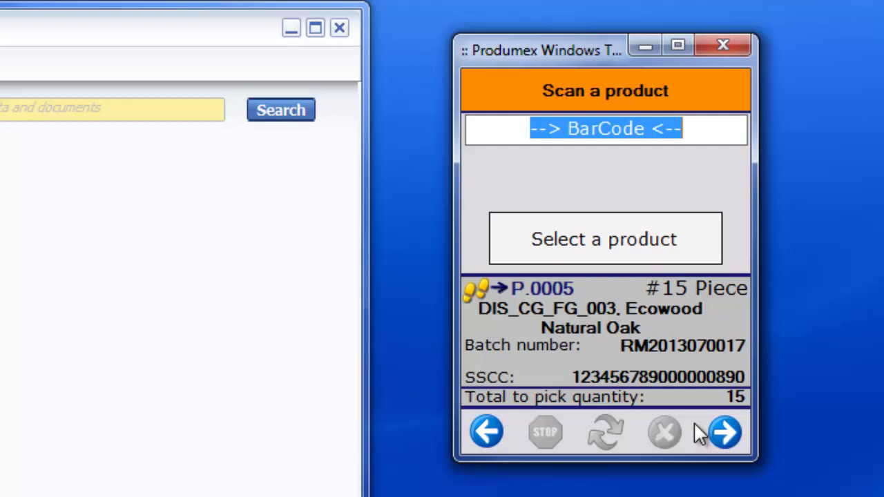
pyautogui.click(545, 239)
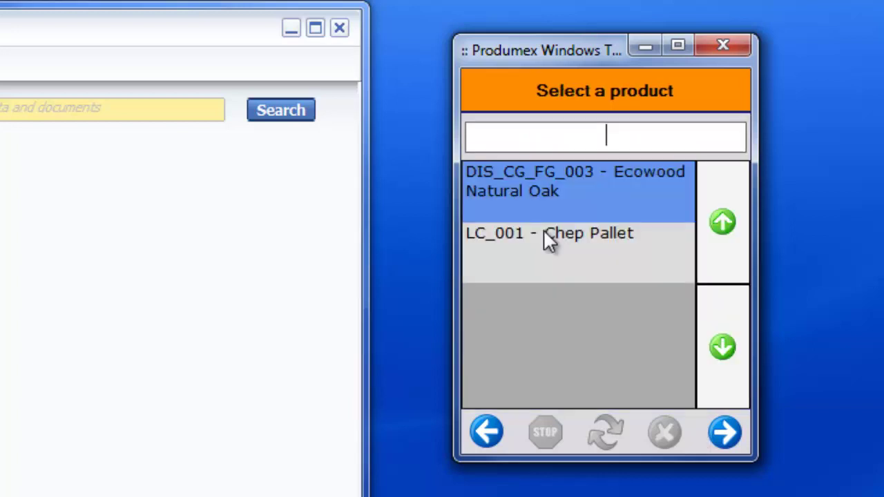
pyautogui.click(725, 433)
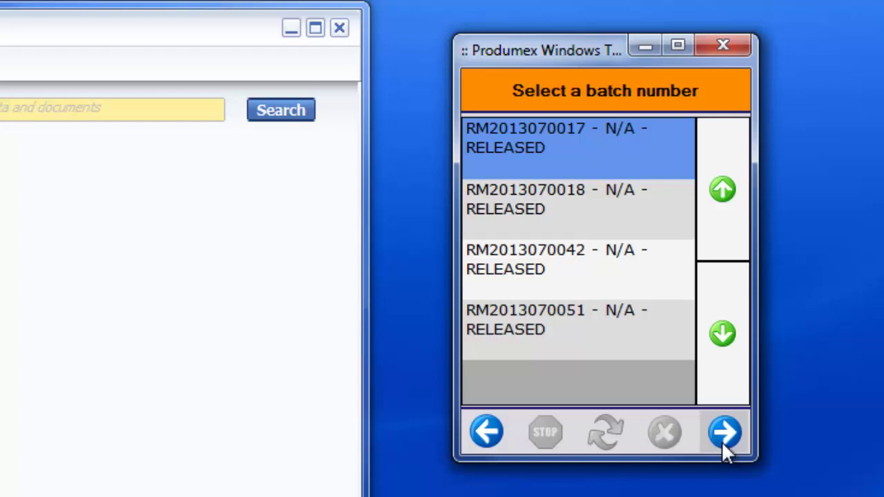
pyautogui.click(554, 283)
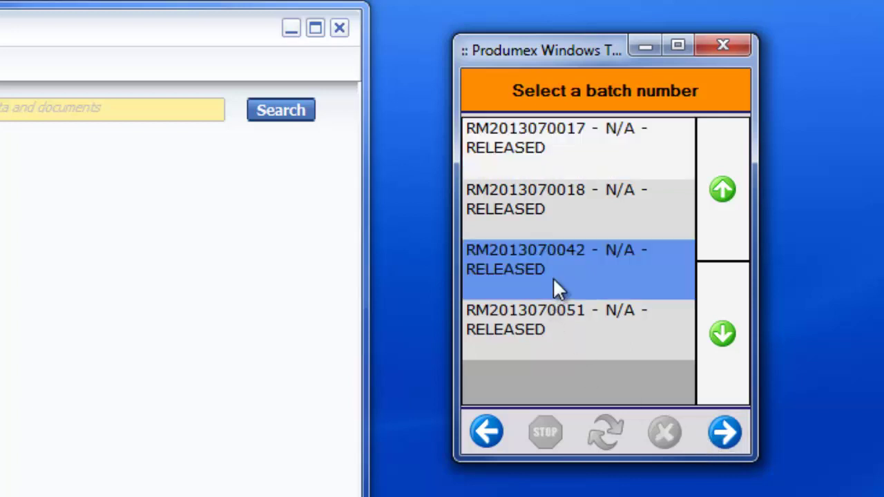
pyautogui.click(723, 432)
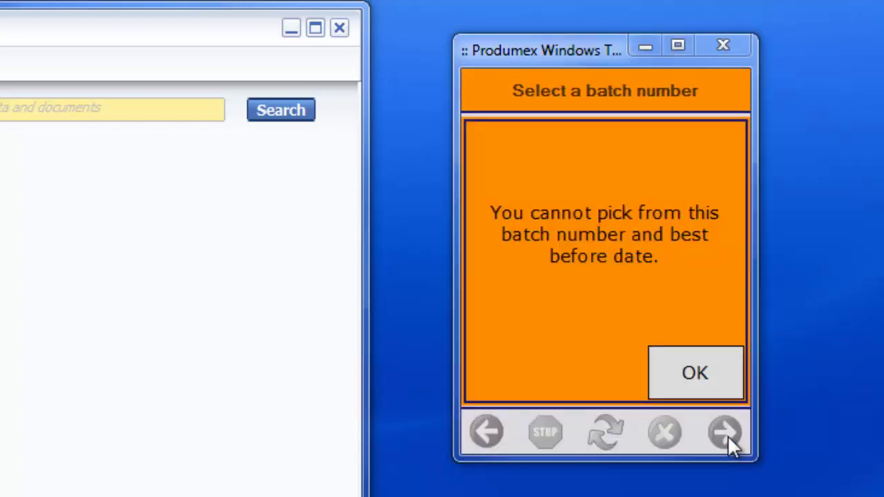
pyautogui.click(692, 382)
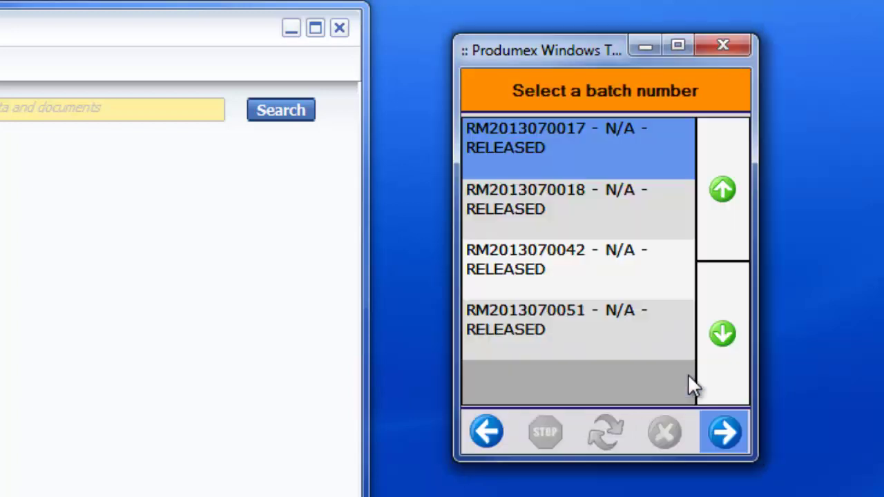
pyautogui.click(725, 434)
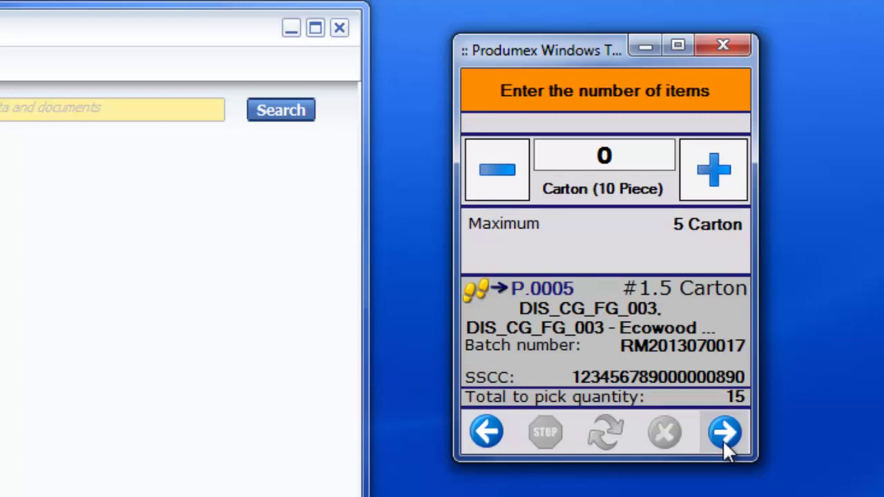
# - Pick 15 single pieces, acknowledge the picked message, and return to the sales functions
pyautogui.click(724, 438)
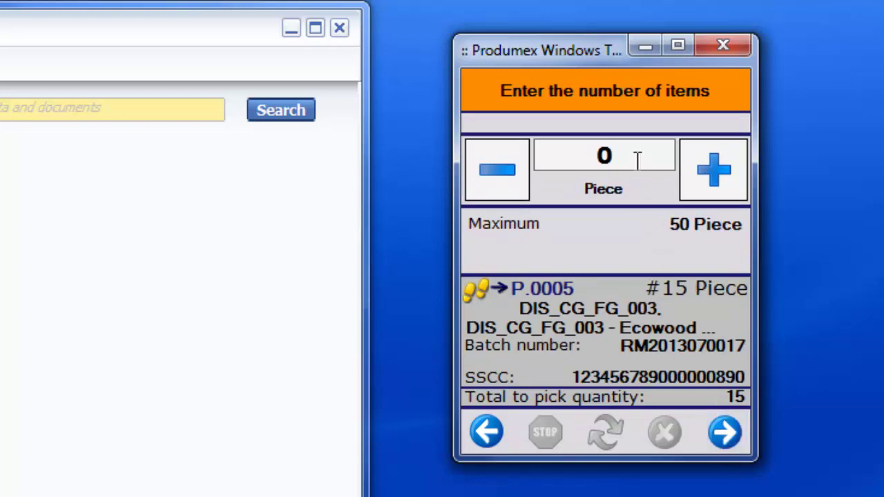
pyautogui.doubleClick(592, 154)
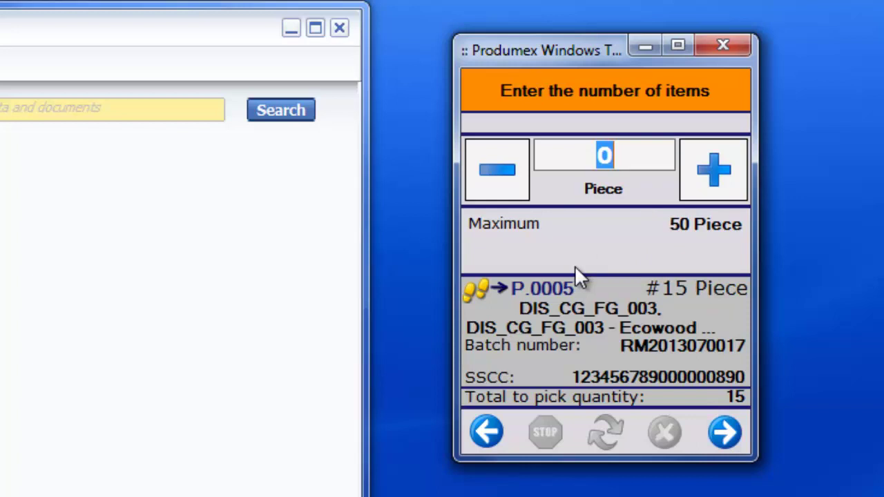
pyautogui.write('15')
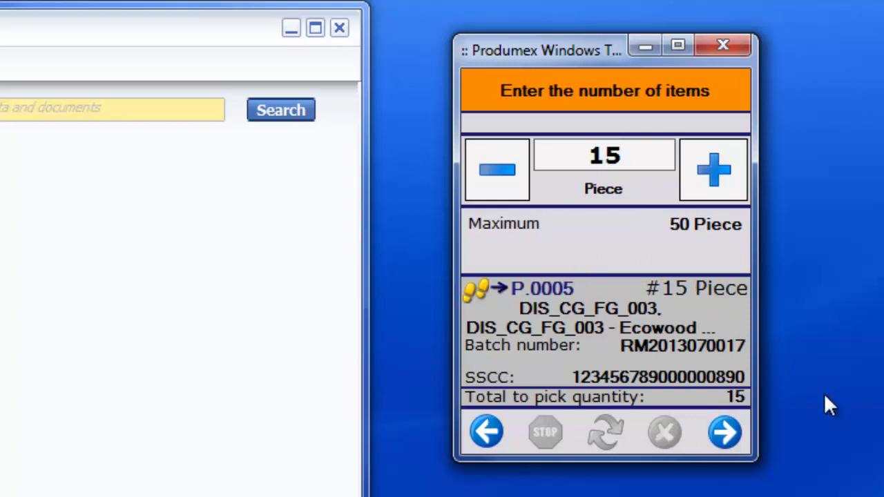
pyautogui.click(727, 437)
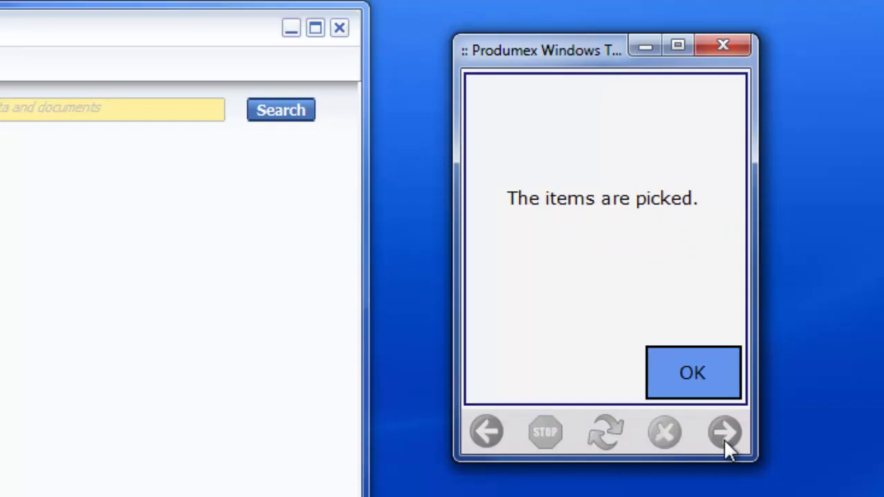
pyautogui.click(698, 374)
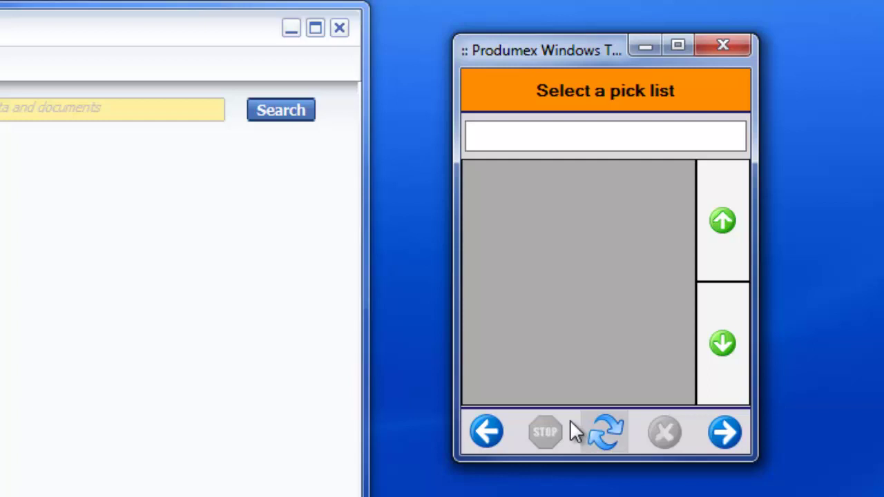
pyautogui.click(487, 434)
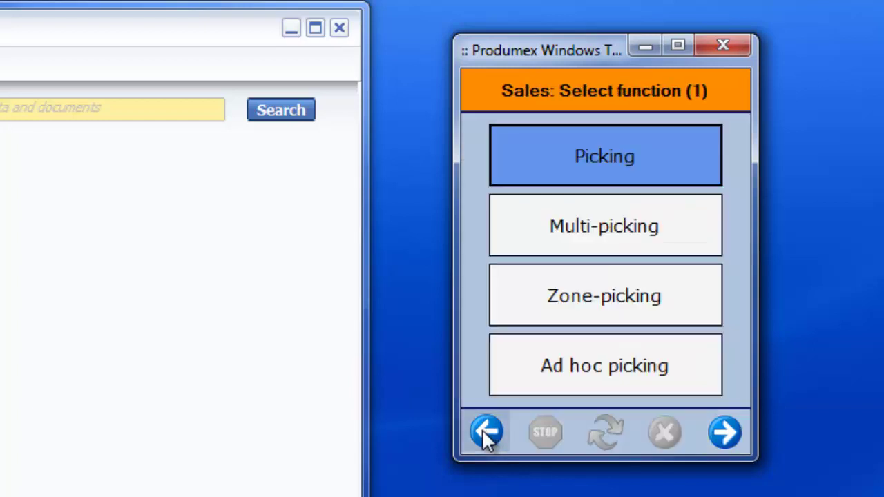
# - Start packing on Packing Line 1 and enter moveable location ML_1 manually
pyautogui.click(291, 28)
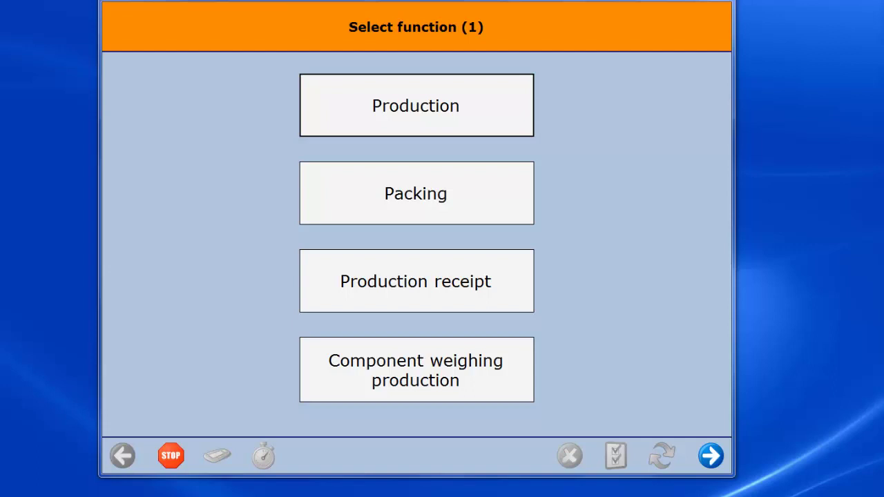
pyautogui.click(440, 200)
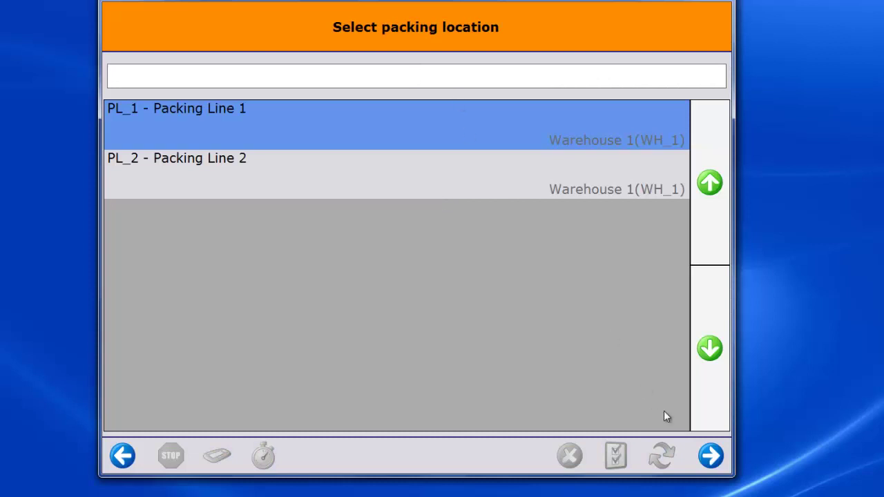
pyautogui.click(718, 457)
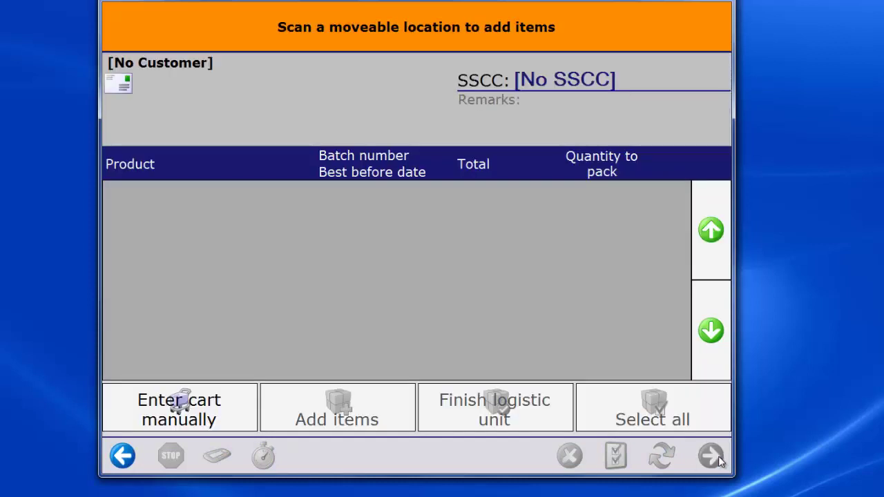
pyautogui.click(195, 411)
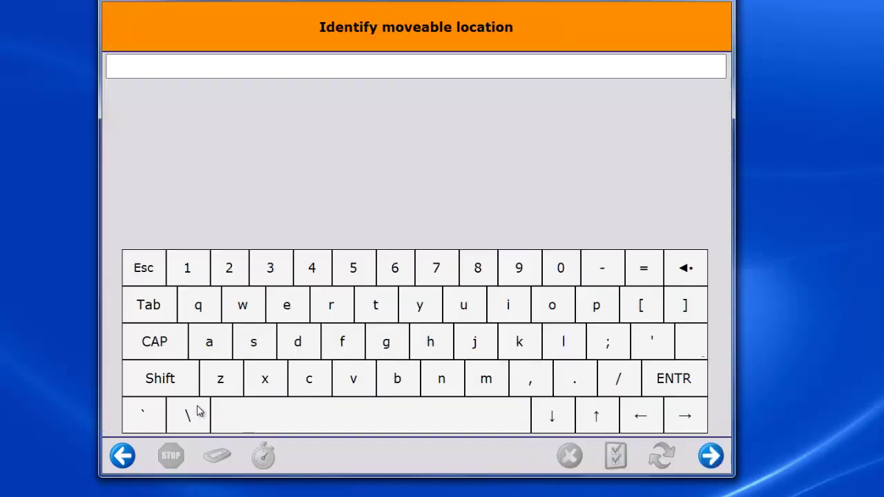
pyautogui.write('ML')
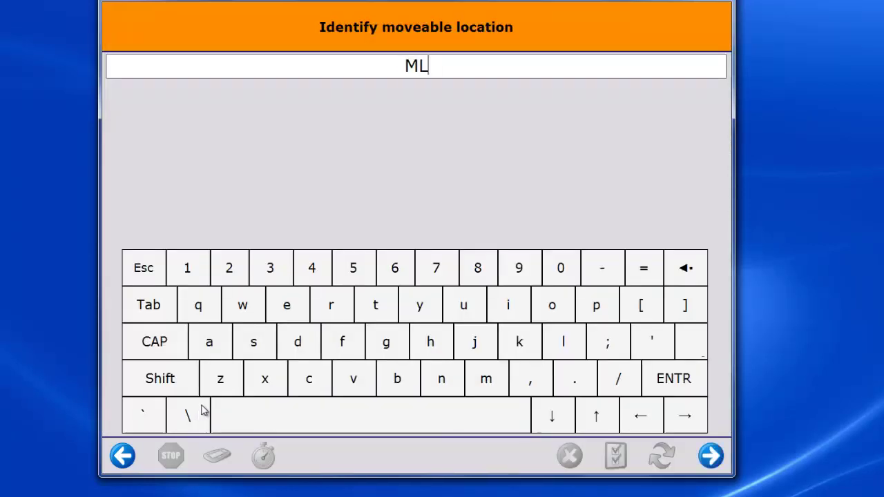
pyautogui.write('_1')
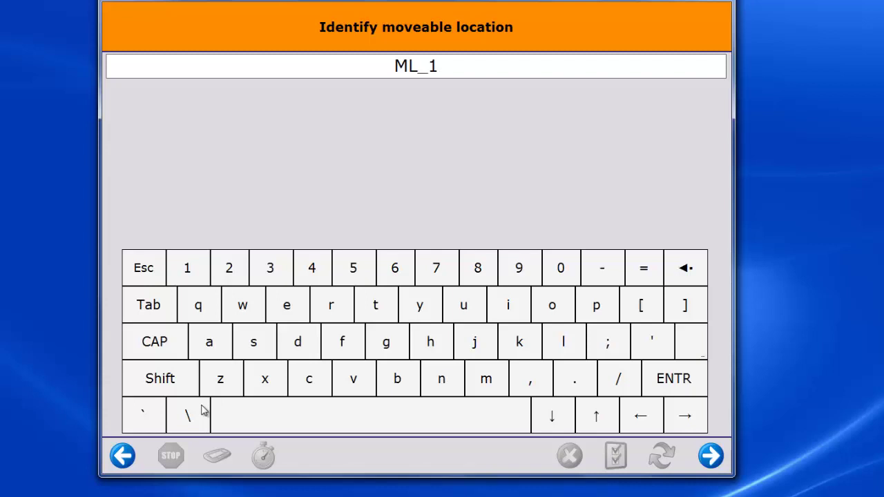
pyautogui.press('Return')
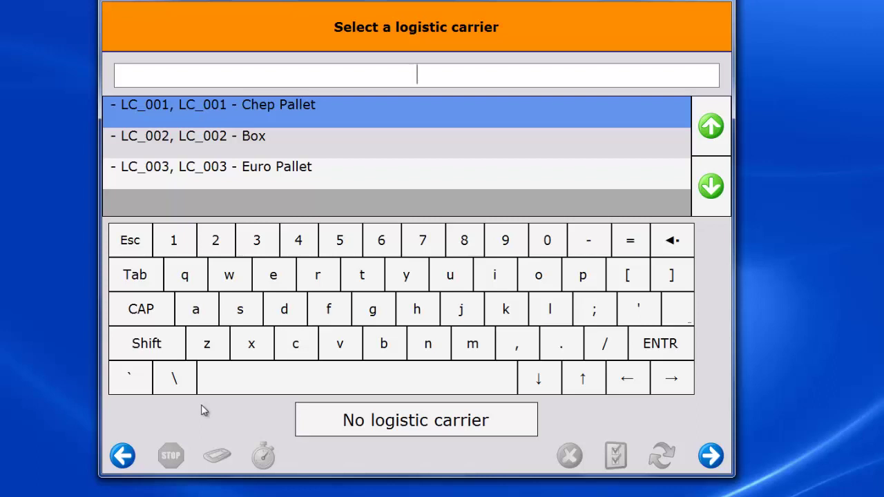
# - Choose the LC_002 Box carrier and set the Ecowood Natural Oak line's pack quantity to 15
pyautogui.click(234, 147)
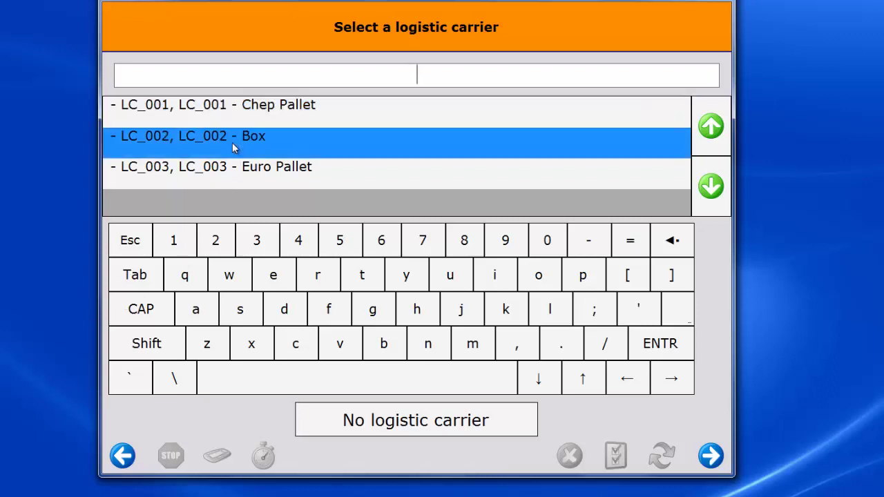
pyautogui.click(709, 456)
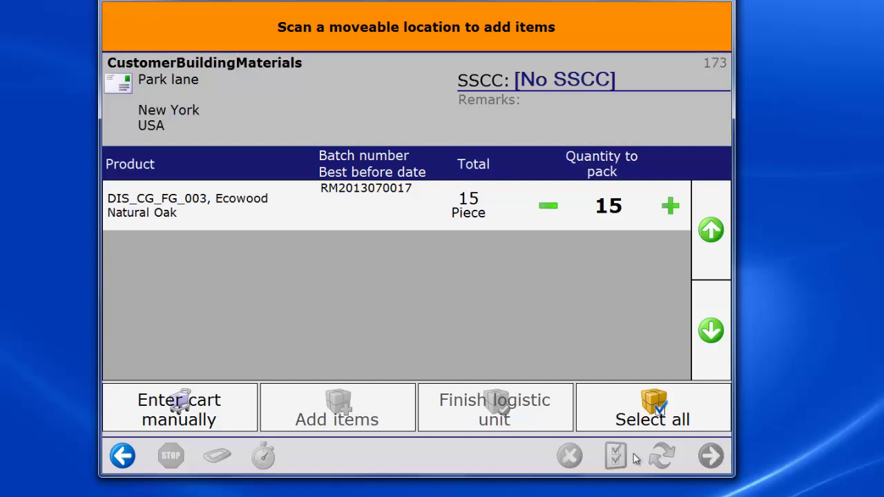
pyautogui.click(173, 212)
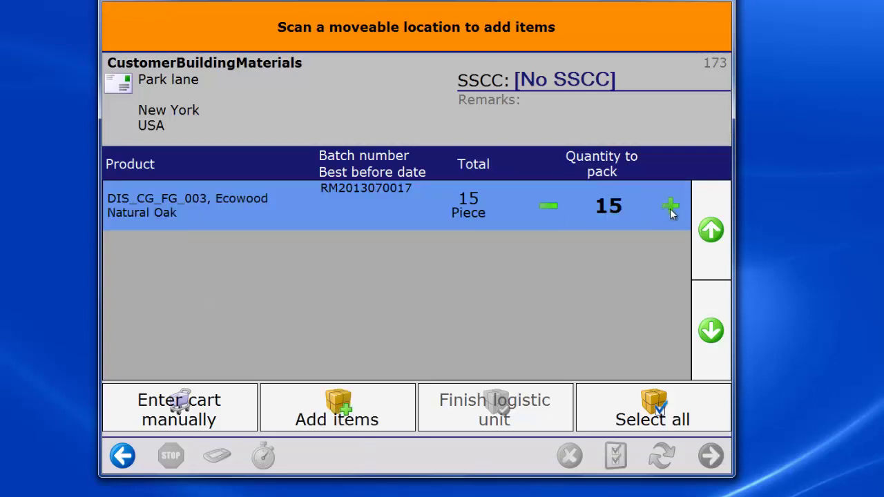
pyautogui.click(546, 205)
pyautogui.click(546, 206)
pyautogui.click(547, 206)
pyautogui.click(670, 208)
pyautogui.click(670, 207)
pyautogui.click(669, 208)
# - Select all items and add the 15 pieces to the Box logistic unit
pyautogui.click(649, 413)
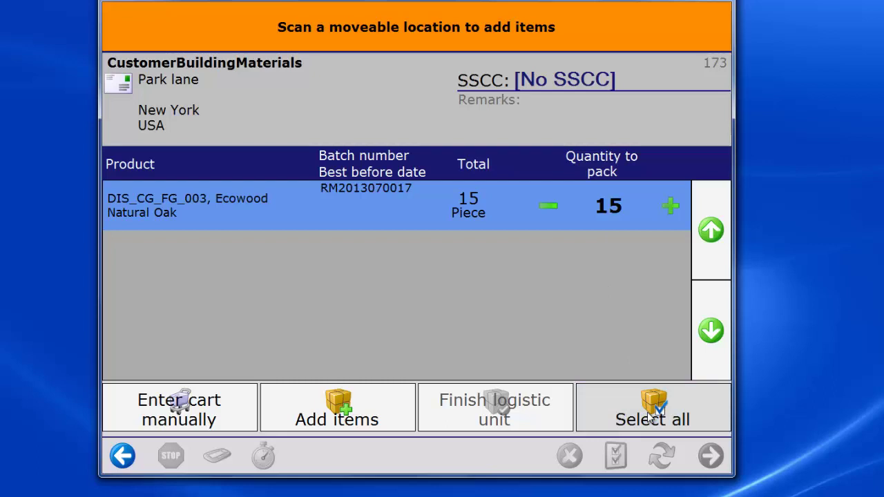
pyautogui.click(340, 409)
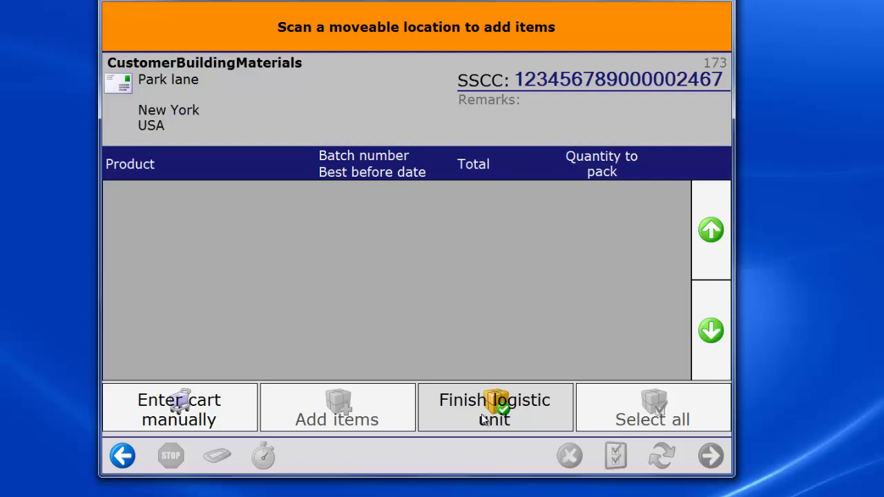
# - Finish the logistic unit with its label printed, decline reprinting, and confirm the move to SD_1
pyautogui.click(481, 418)
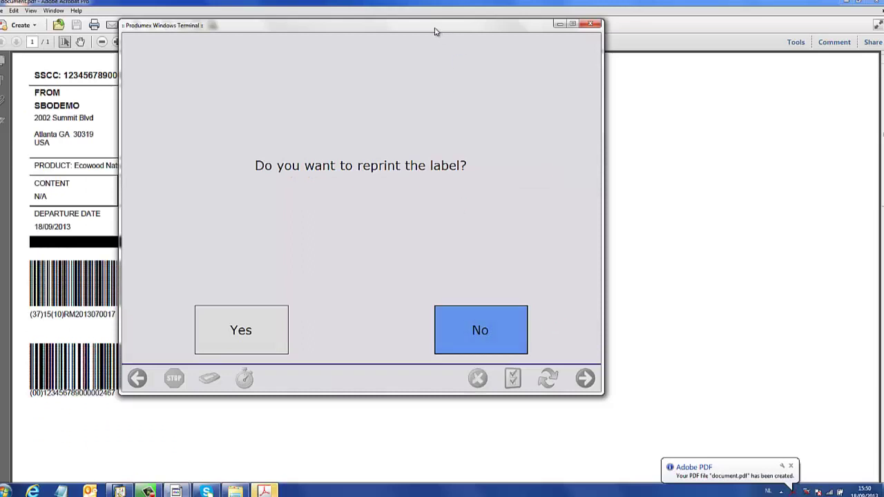
pyautogui.moveTo(435, 29); pyautogui.dragTo(653, 30)
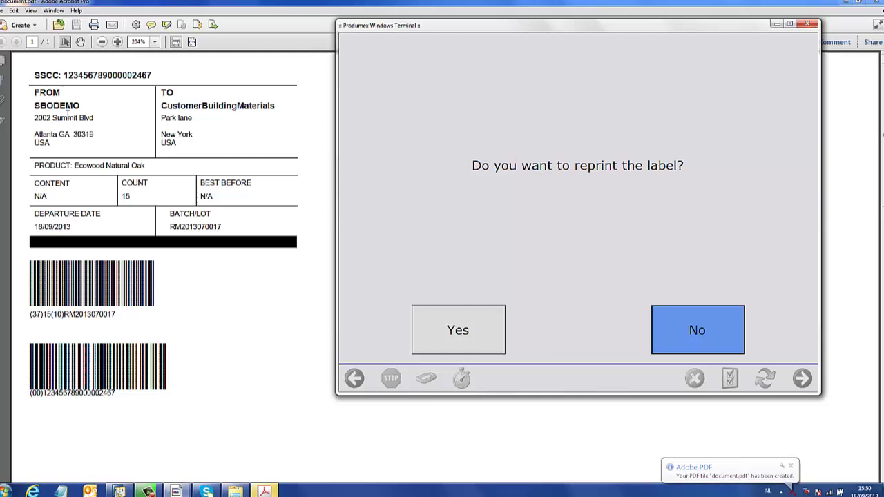
pyautogui.click(376, 284)
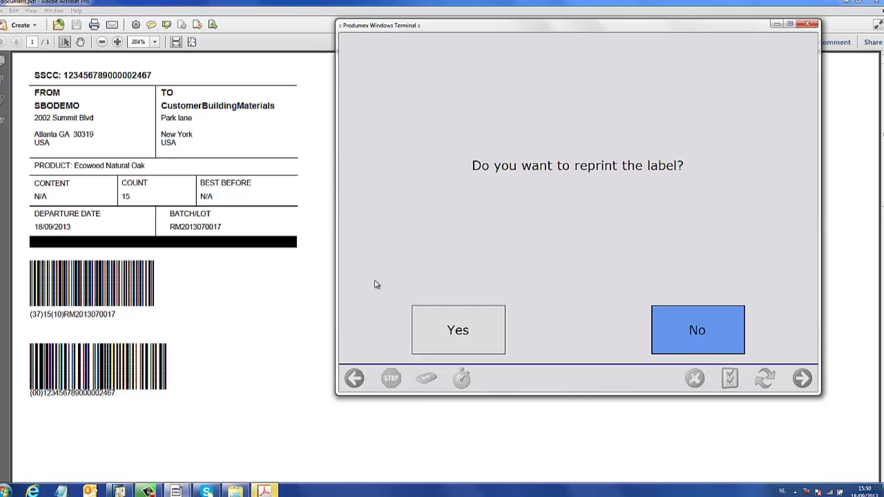
pyautogui.click(707, 331)
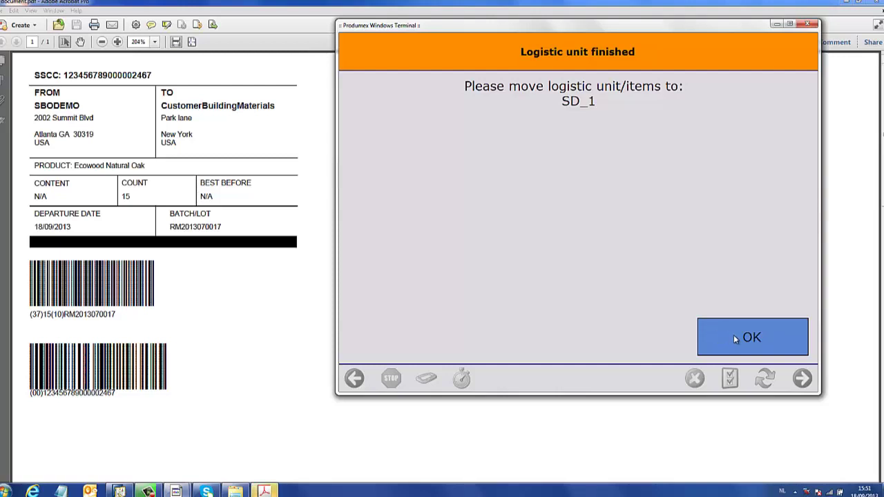
pyautogui.click(735, 338)
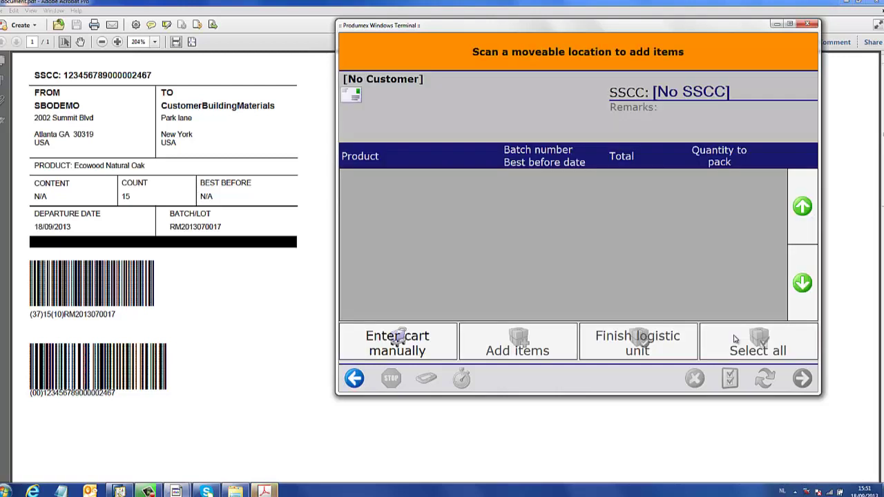